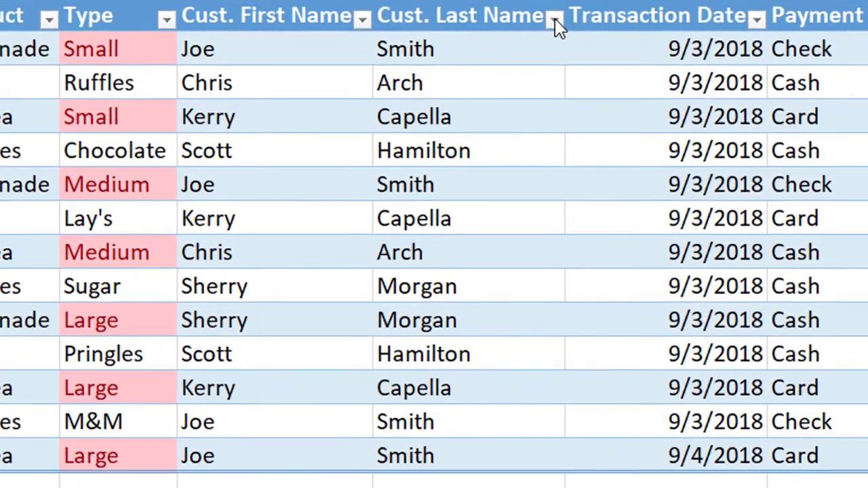
Step: Sort the table by Cust. Last Name from A to Z and reverse the order to Z to A
click(586, 79)
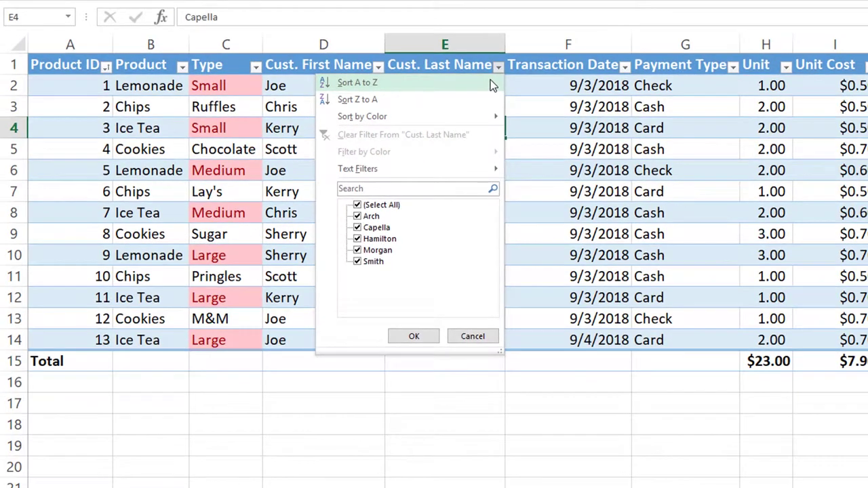
click(492, 85)
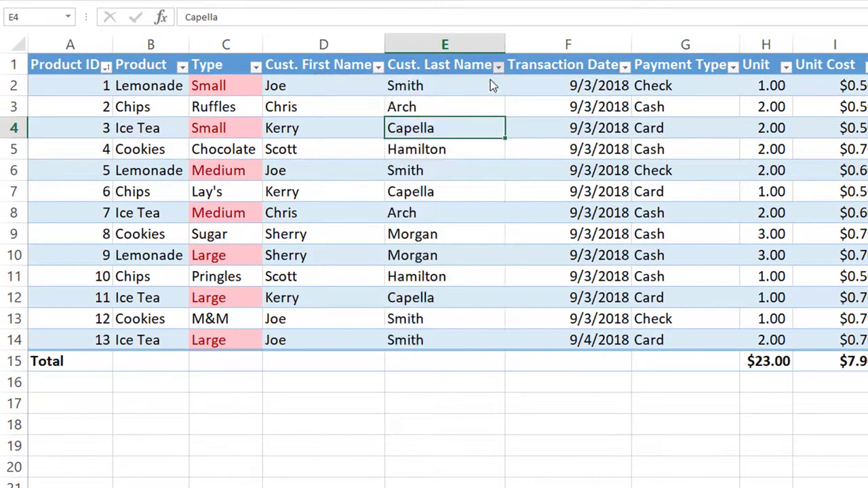
click(498, 66)
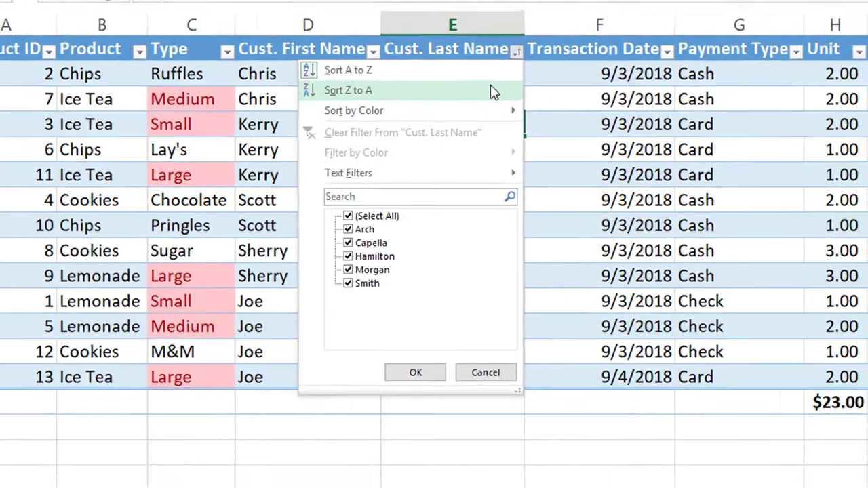
click(520, 72)
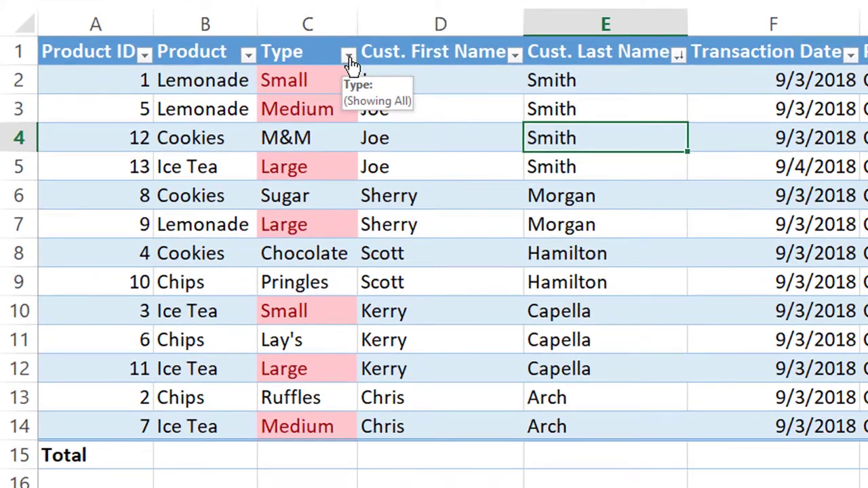
Step: Sort the table by the Type column's pink cell color
click(349, 55)
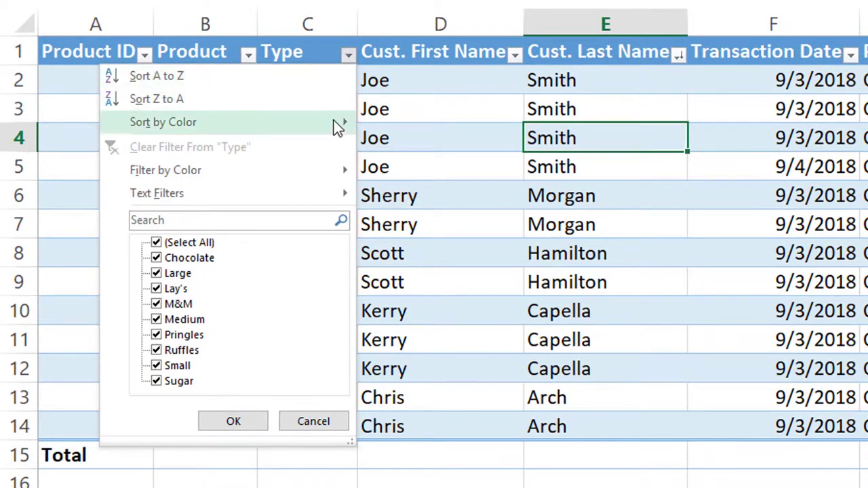
mouse_move(337, 127)
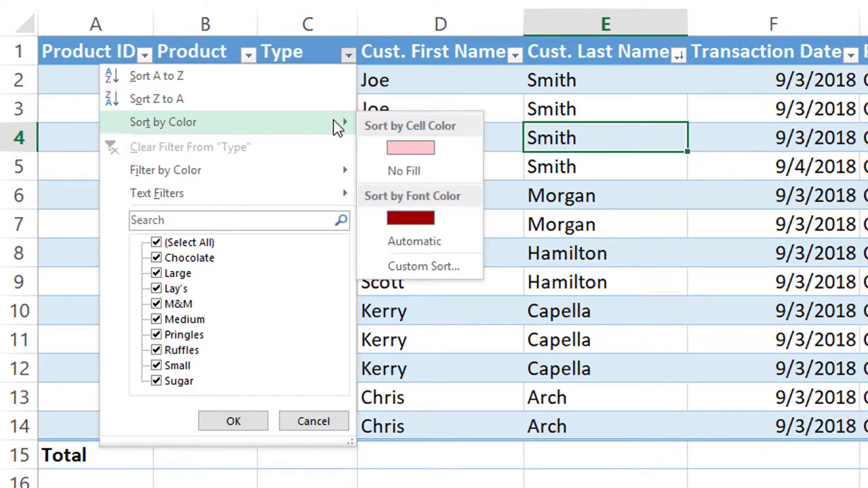
click(410, 149)
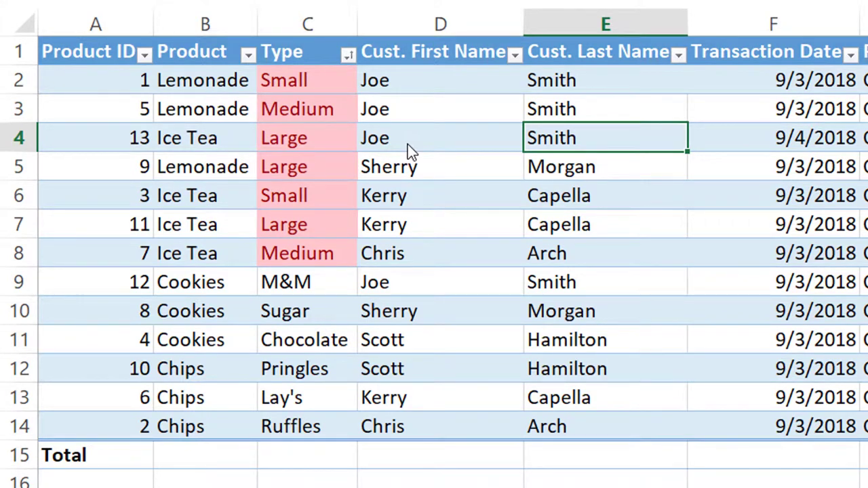
Step: Filter the Cust. Last Name column to show only the alphabetically second customer surname
click(677, 55)
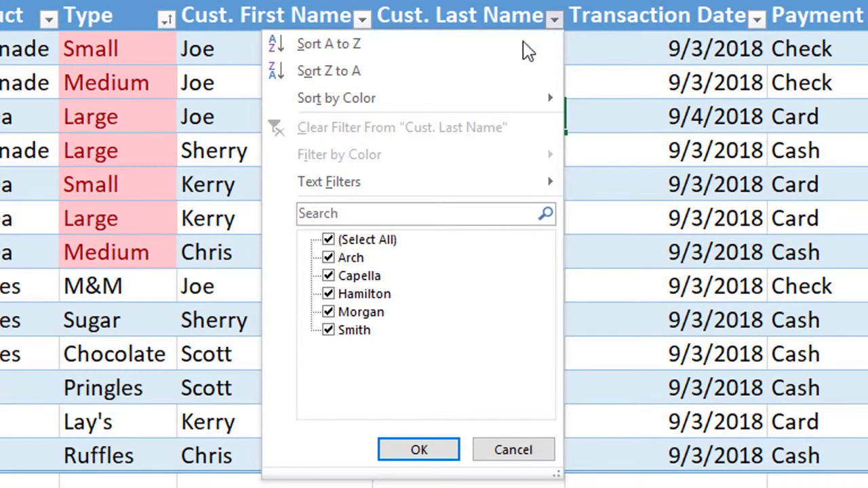
click(329, 240)
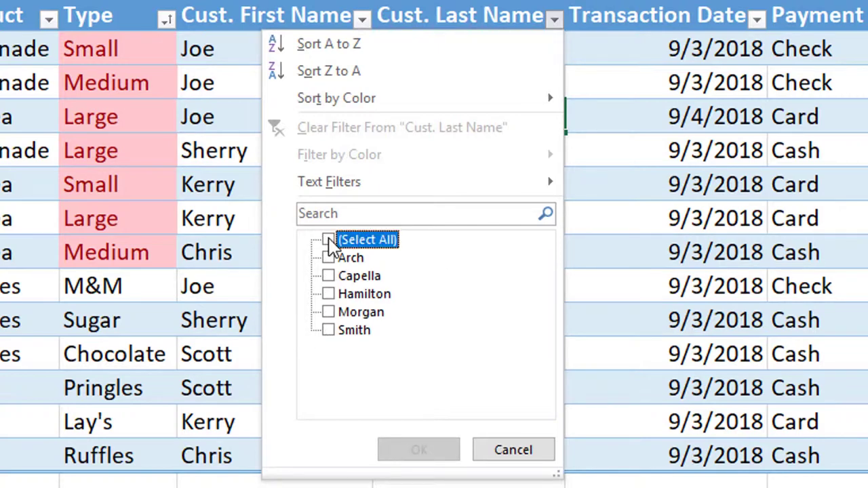
click(329, 277)
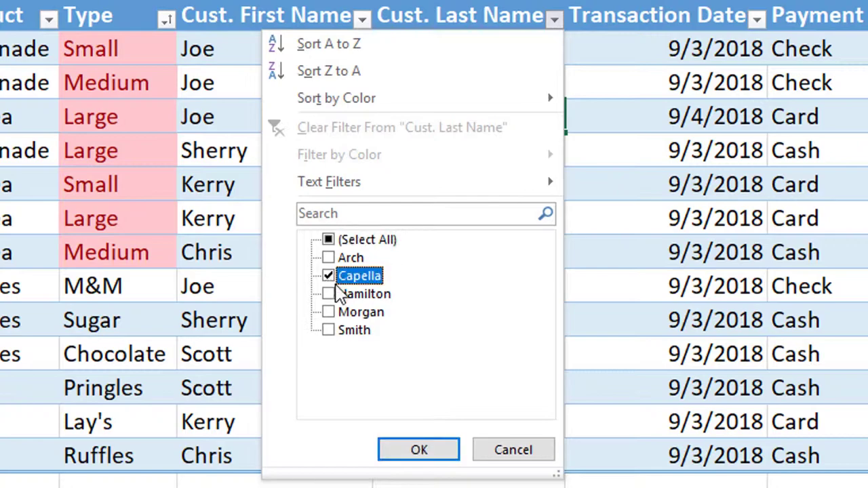
click(419, 449)
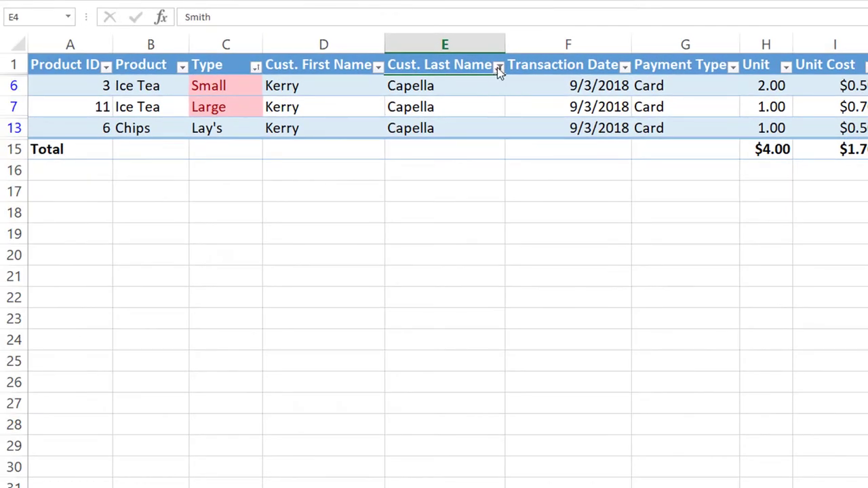
Step: Replace the Cust. Last Name filter by searching for the alphabetically last surname and showing only its rows
click(497, 68)
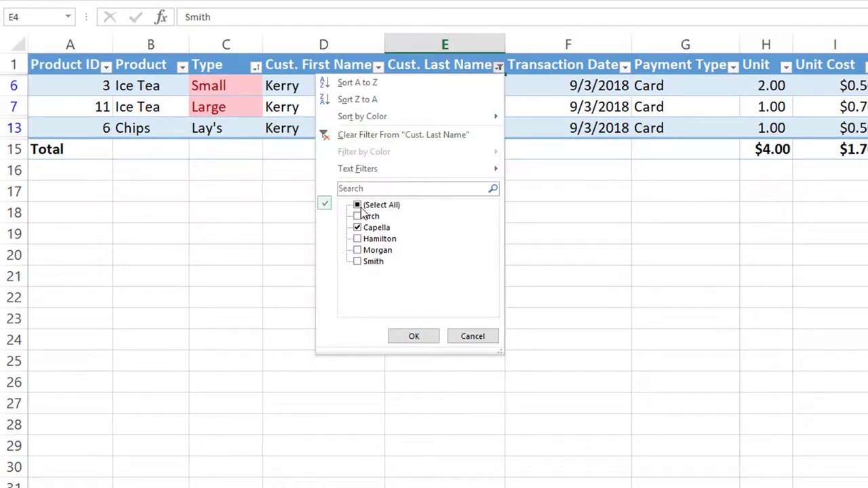
click(357, 204)
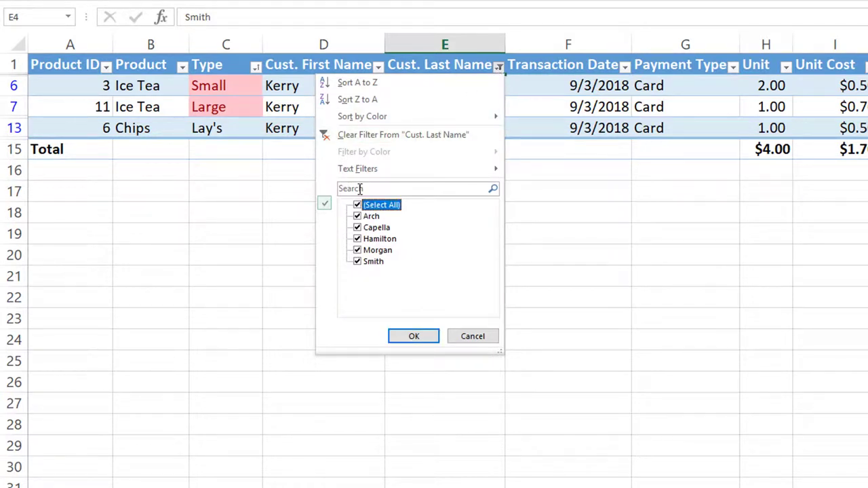
click(360, 188)
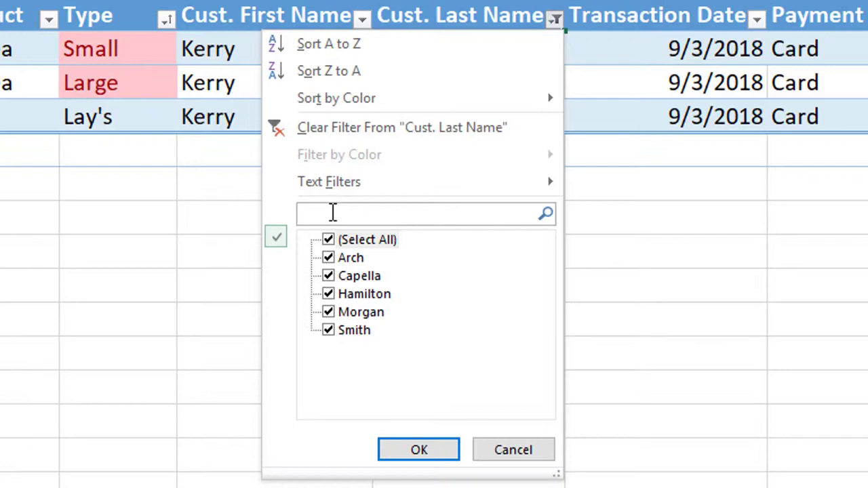
click(333, 213)
text(smith)
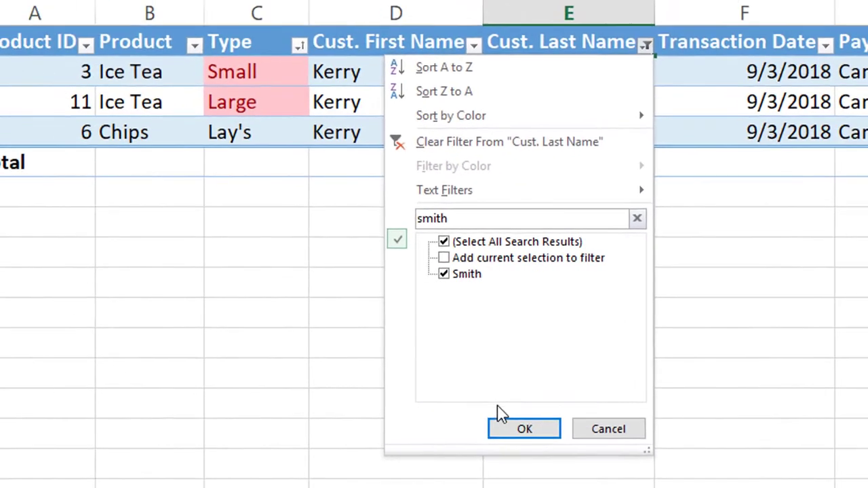
click(525, 431)
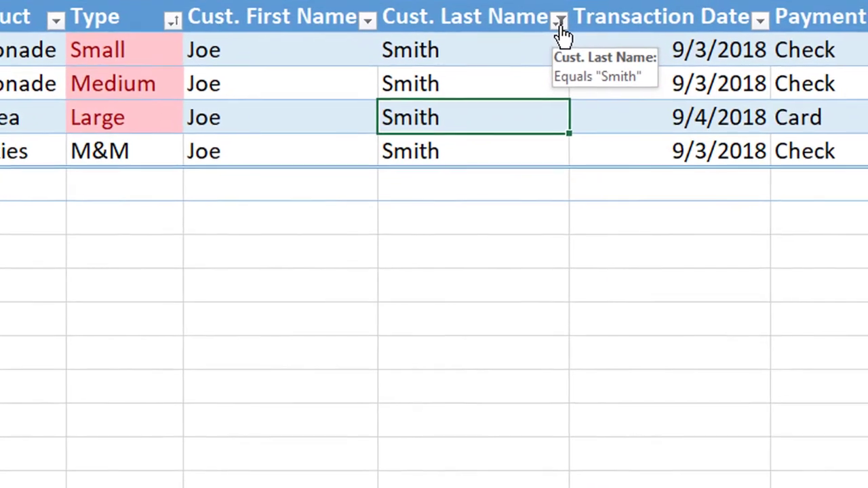
Step: Search the Cust. Last Name filter for the alphabetically first surname and add it to the current filter selection
click(559, 22)
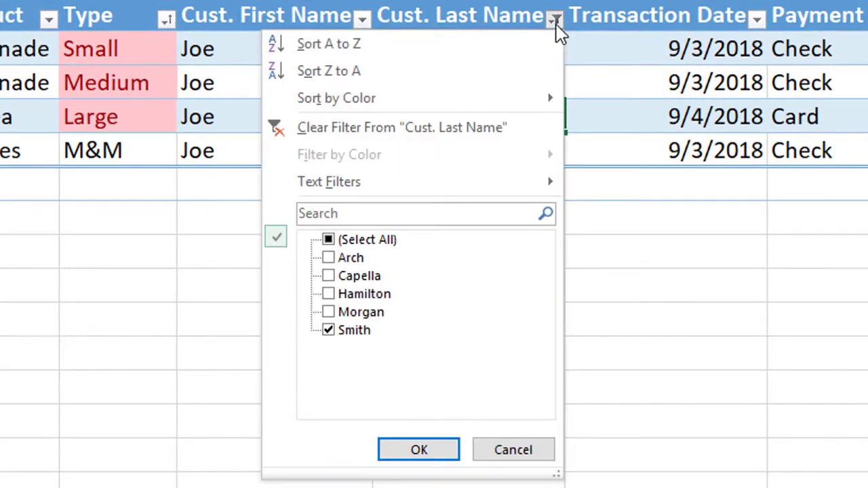
click(490, 212)
text(Ar)
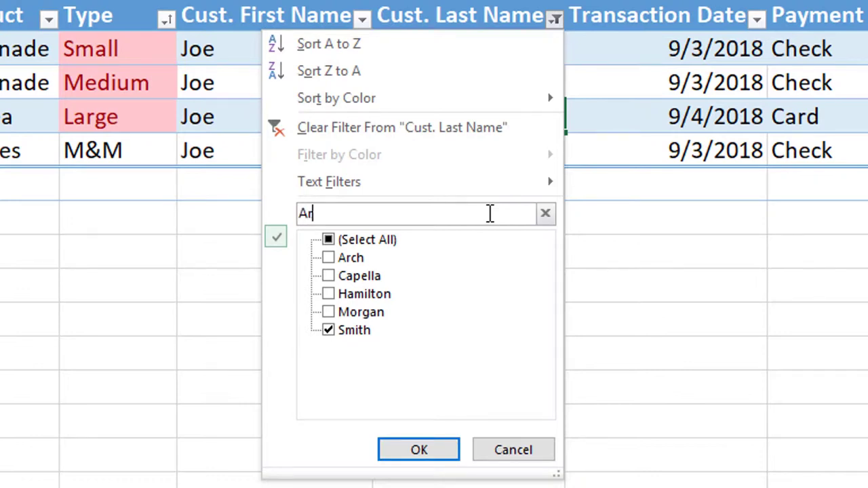
text(ch)
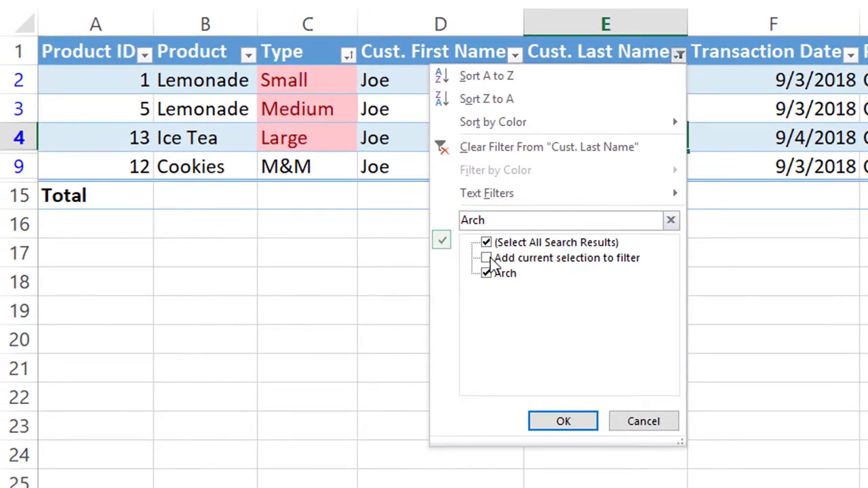
click(487, 258)
click(577, 421)
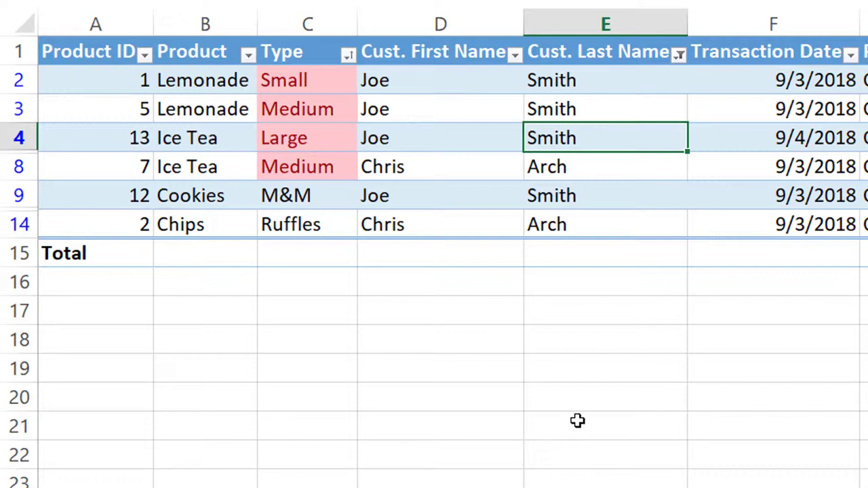
Step: Open a custom "contains" text filter for Cust. Last Name and enter the alphabetically last surname as the first condition
click(677, 54)
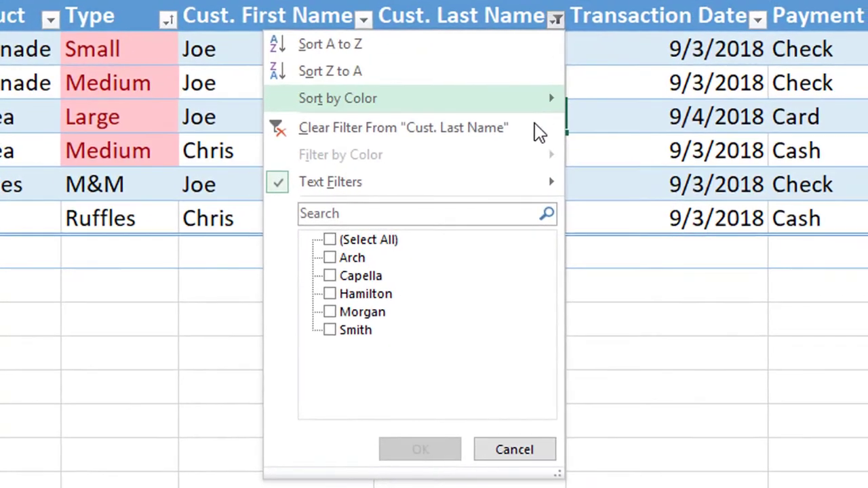
mouse_move(663, 195)
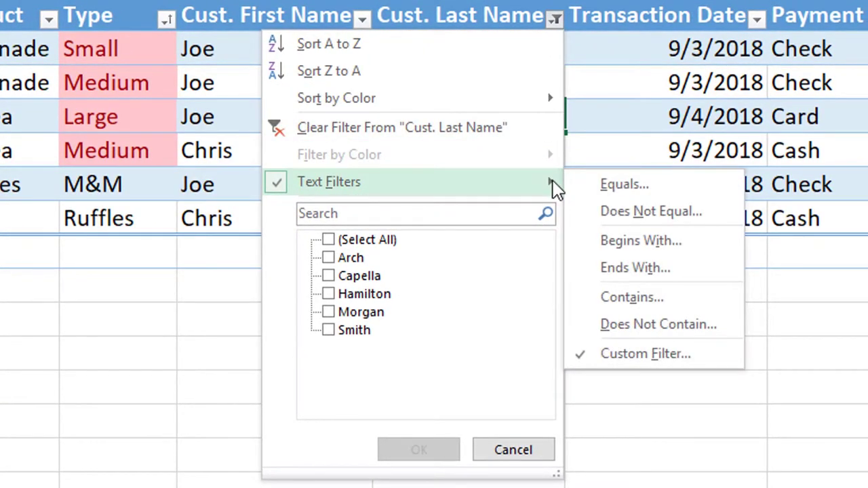
click(632, 297)
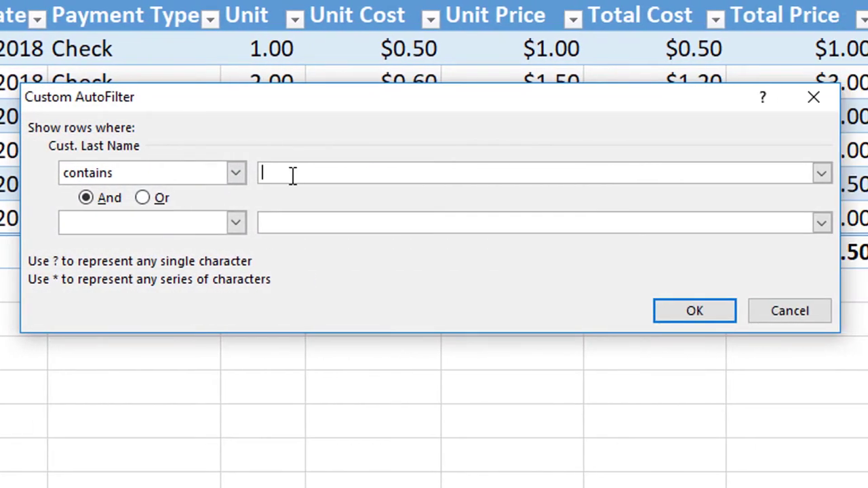
text(smith)
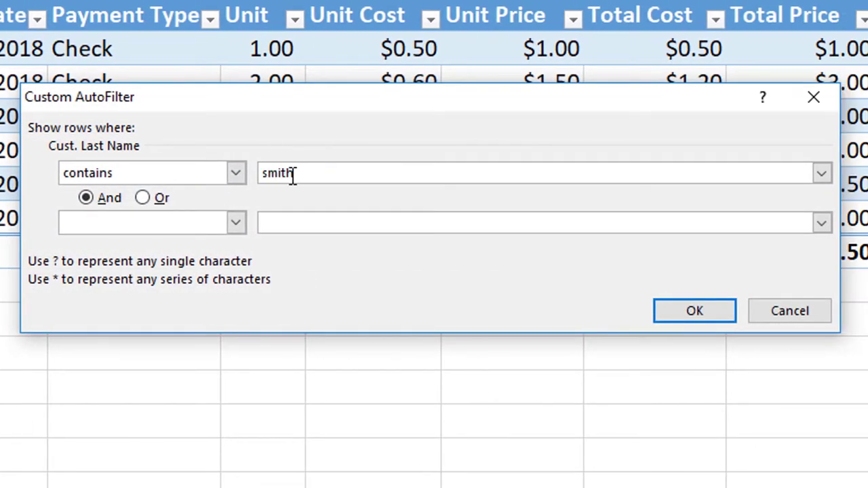
Step: Add a second "contains" condition with the alphabetically first surname, combine both conditions with Or, and apply the custom filter
click(163, 226)
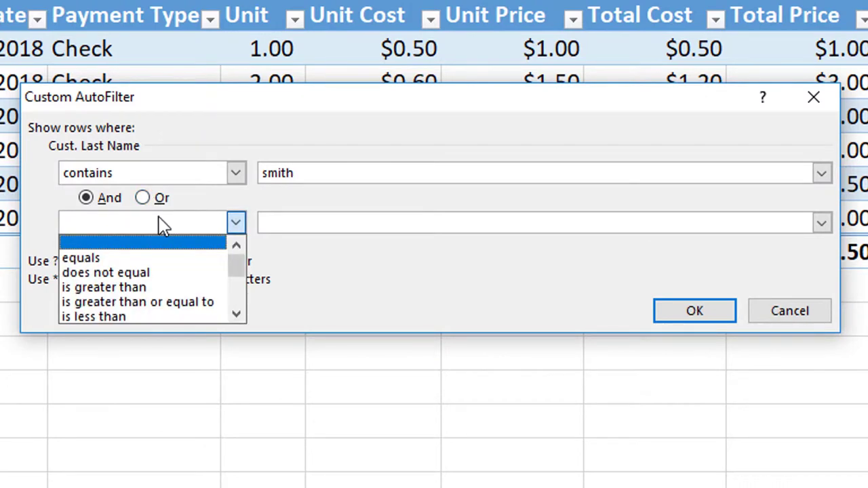
scroll(184, 267, down, 2)
click(176, 270)
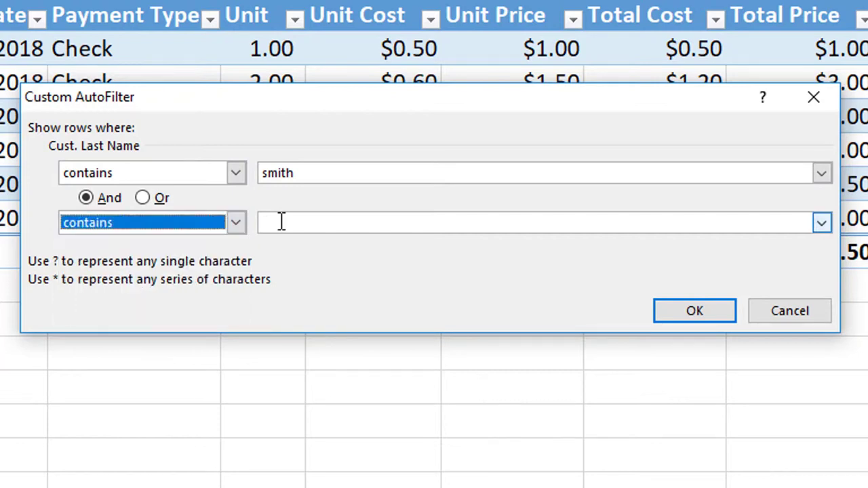
click(282, 222)
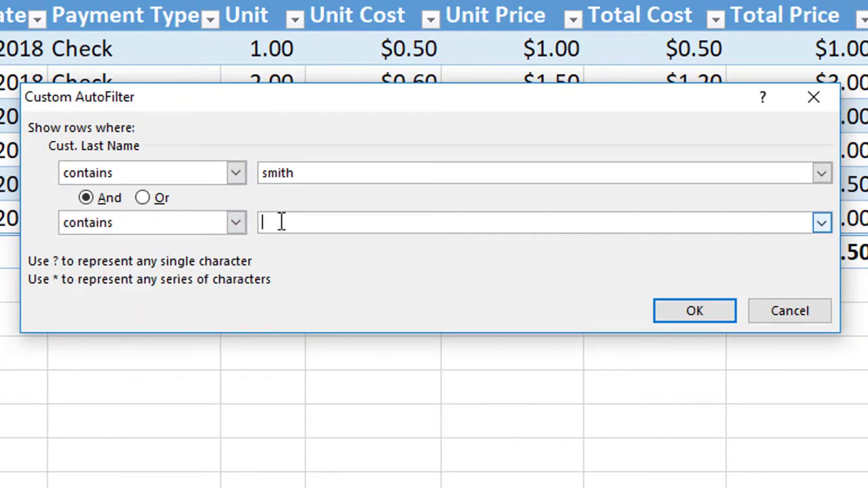
text(Arch)
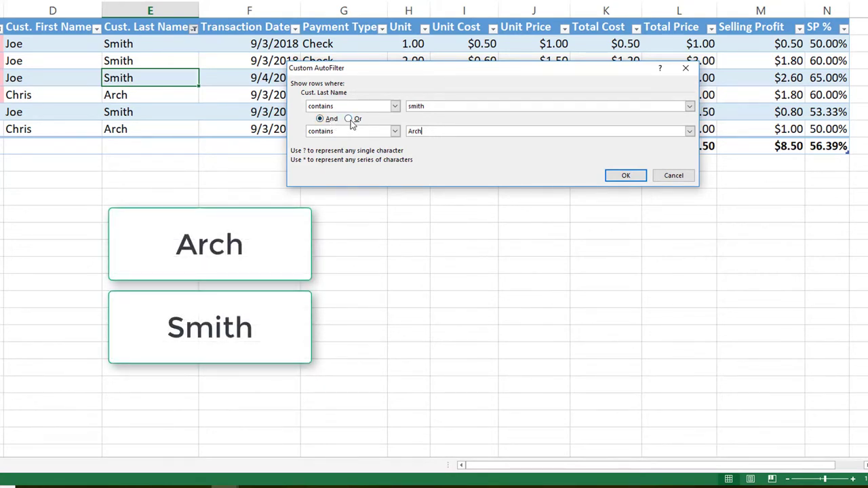
click(351, 121)
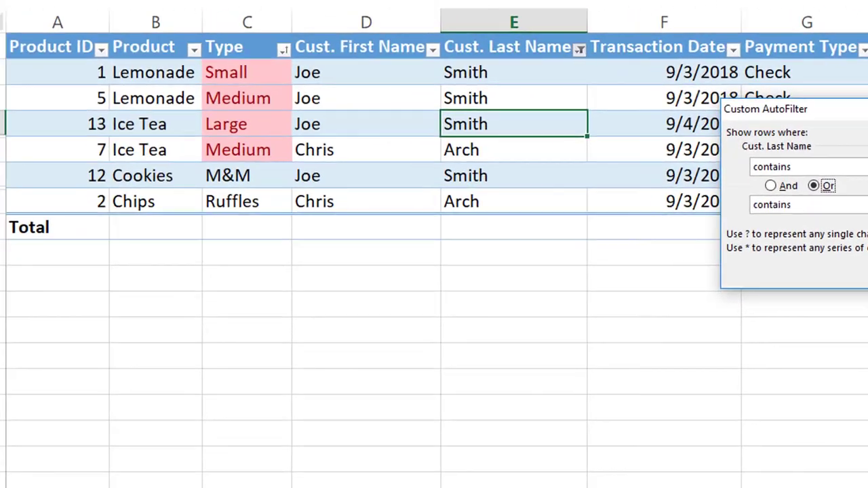
key(Return)
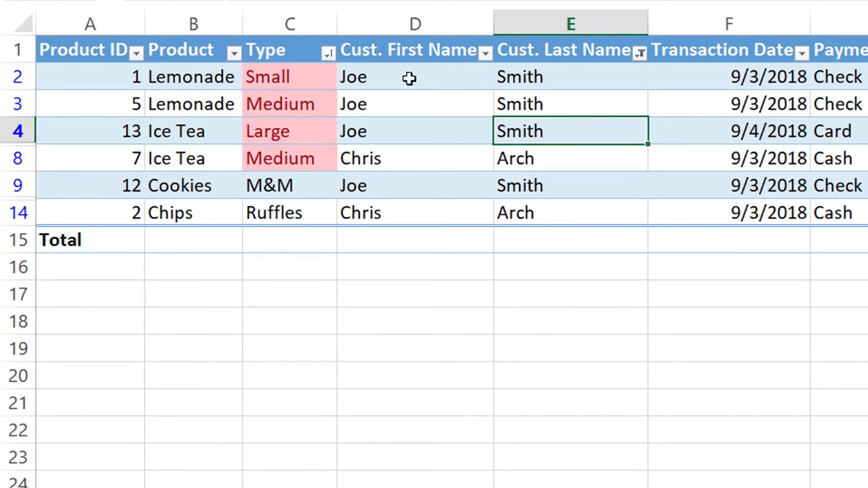
Step: Filter the Type column by the pink cell color
click(328, 53)
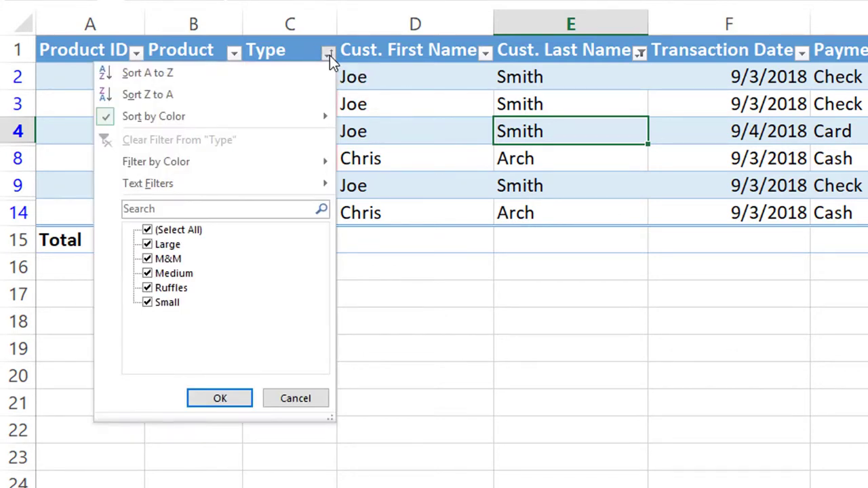
mouse_move(332, 162)
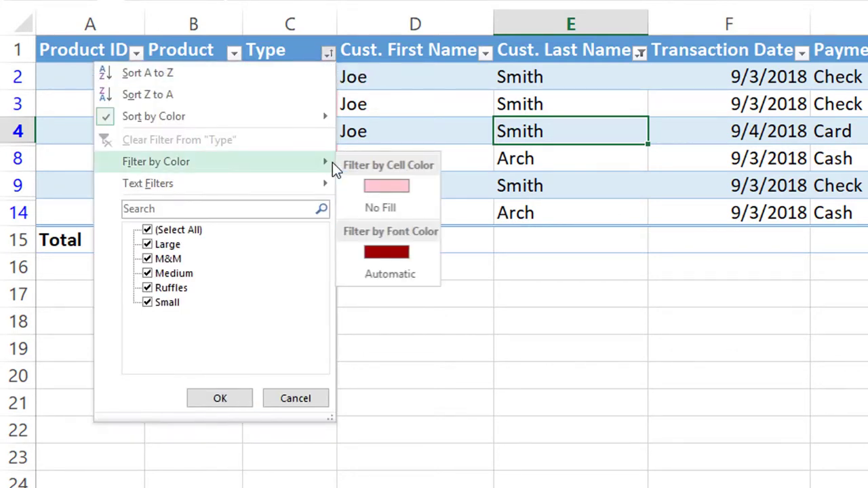
click(383, 185)
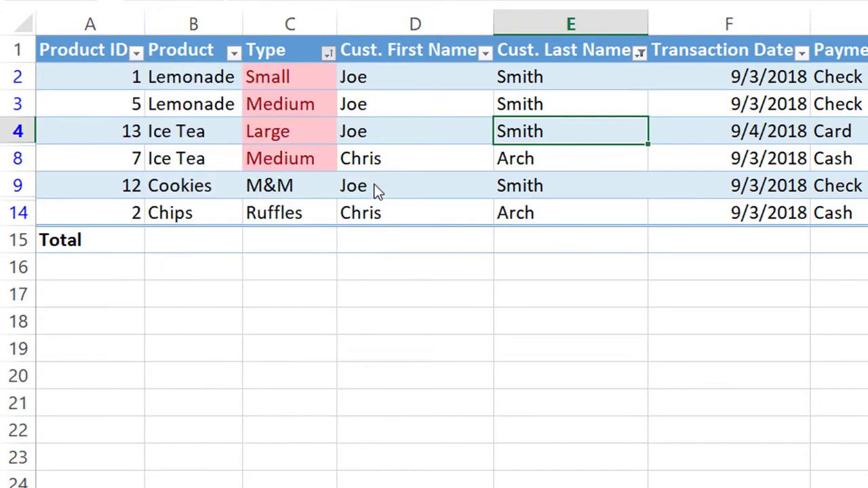